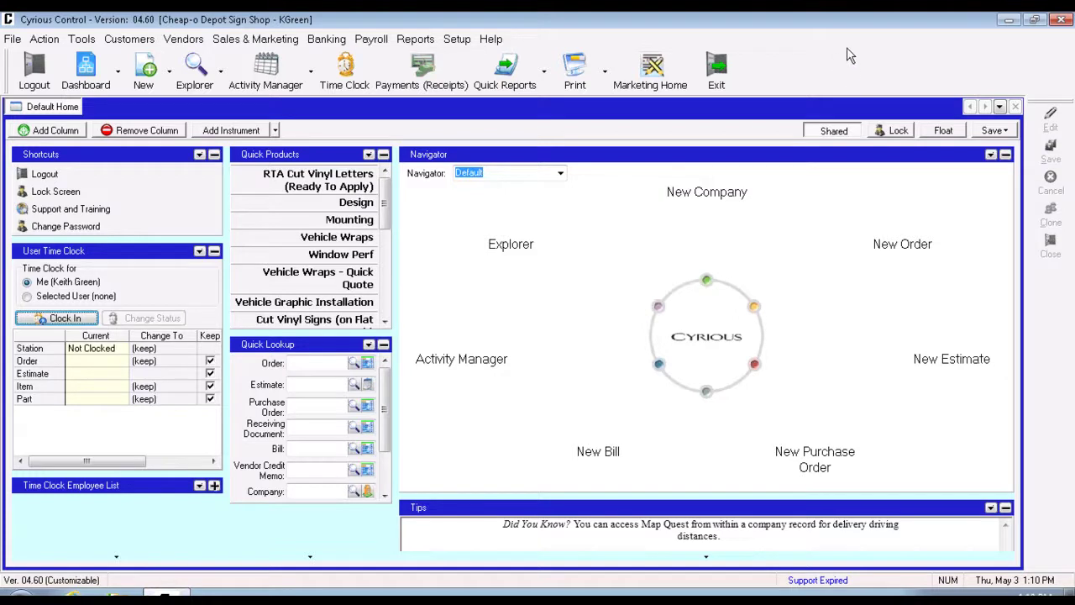
Open the Setup menu from the Default Home screen
left_click(459, 41)
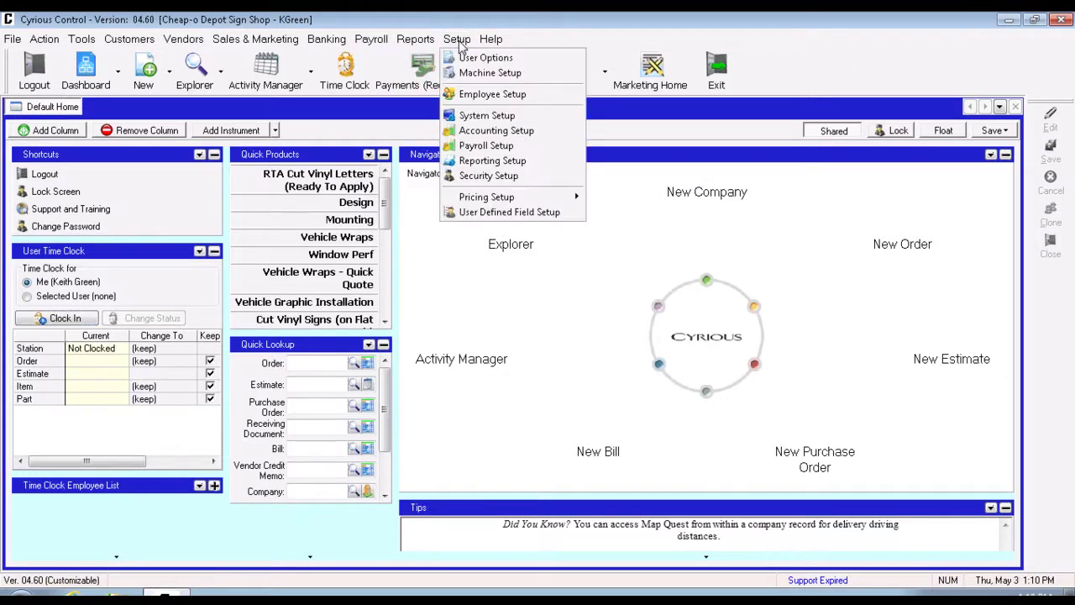
Open System Setup and show the Production > Stations page
left_click(476, 122)
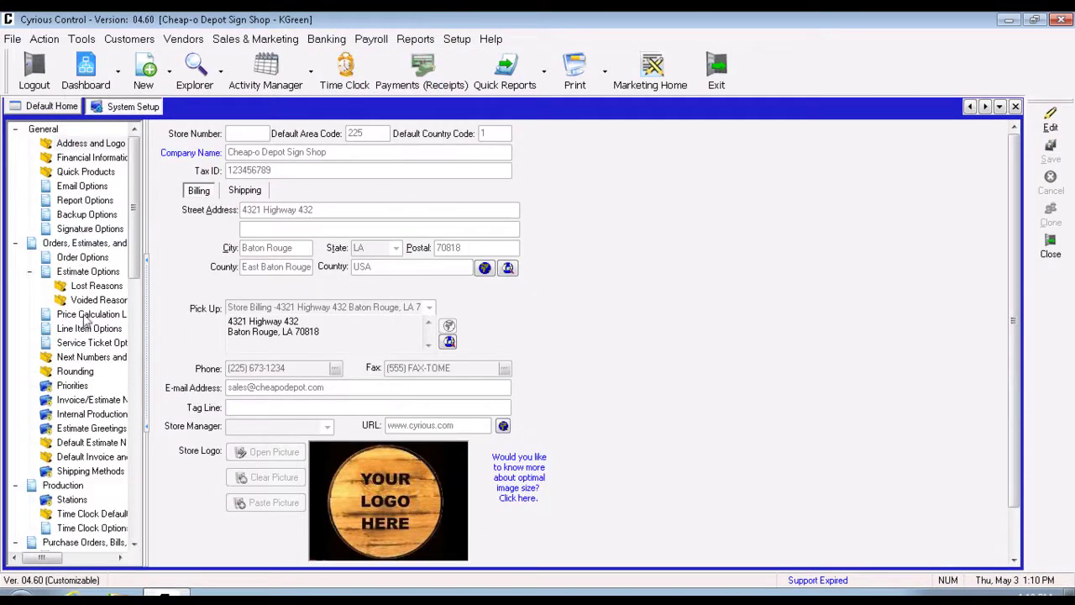
left_click(64, 486)
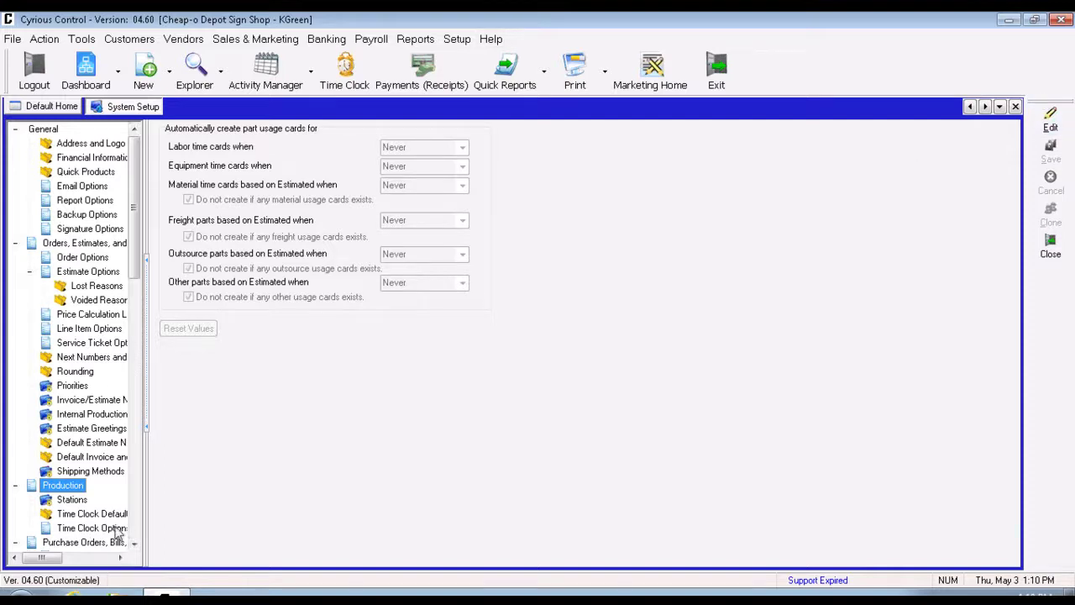
left_click(73, 502)
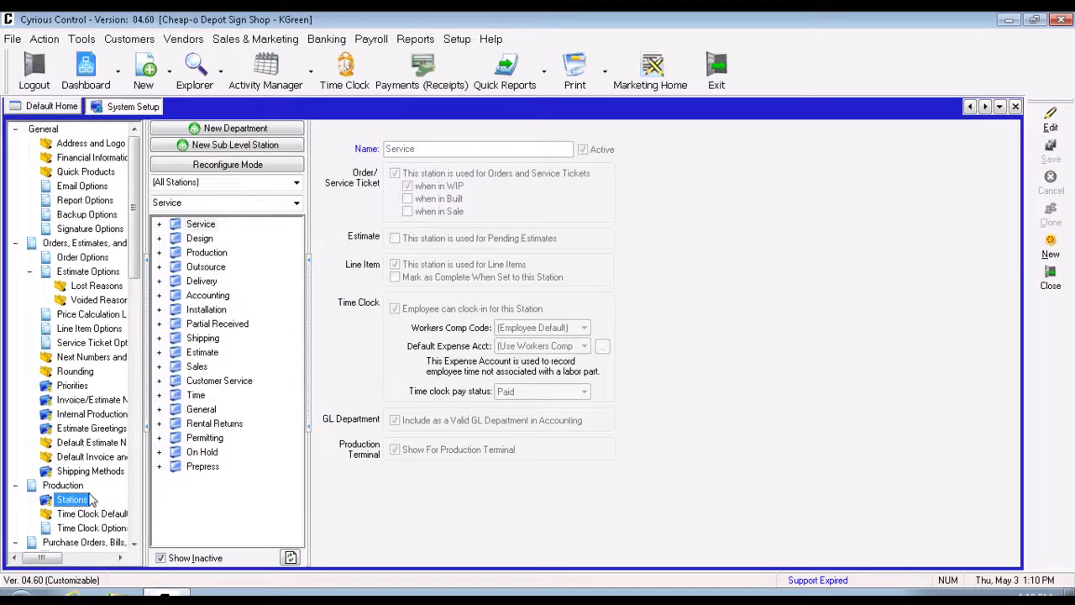
Expand Time > Time-Off-Clock and view the Lunch station's settings
left_click(159, 395)
left_click(210, 410)
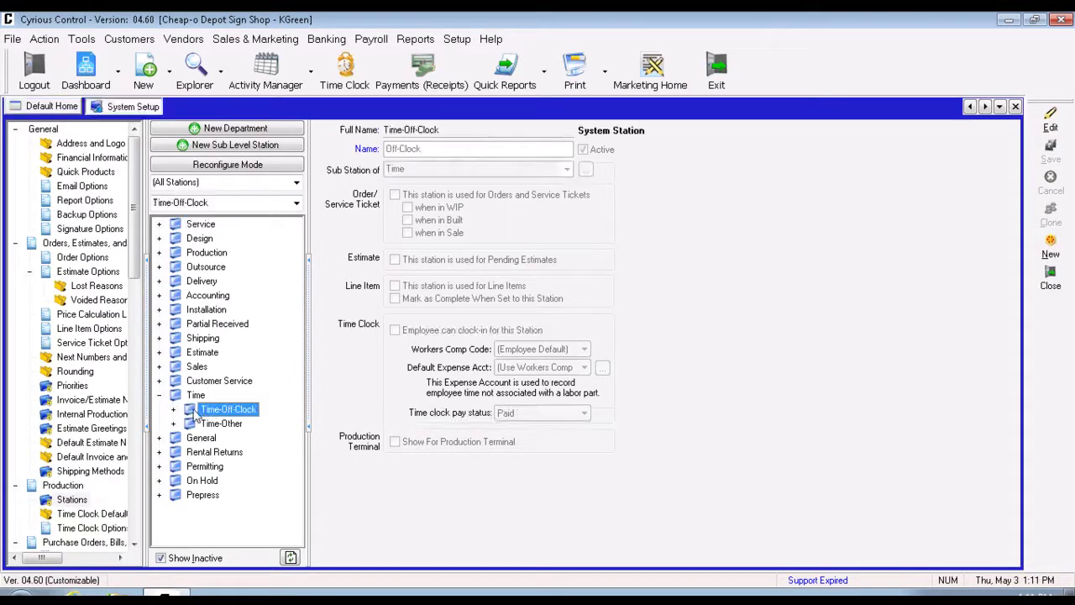
left_click(173, 410)
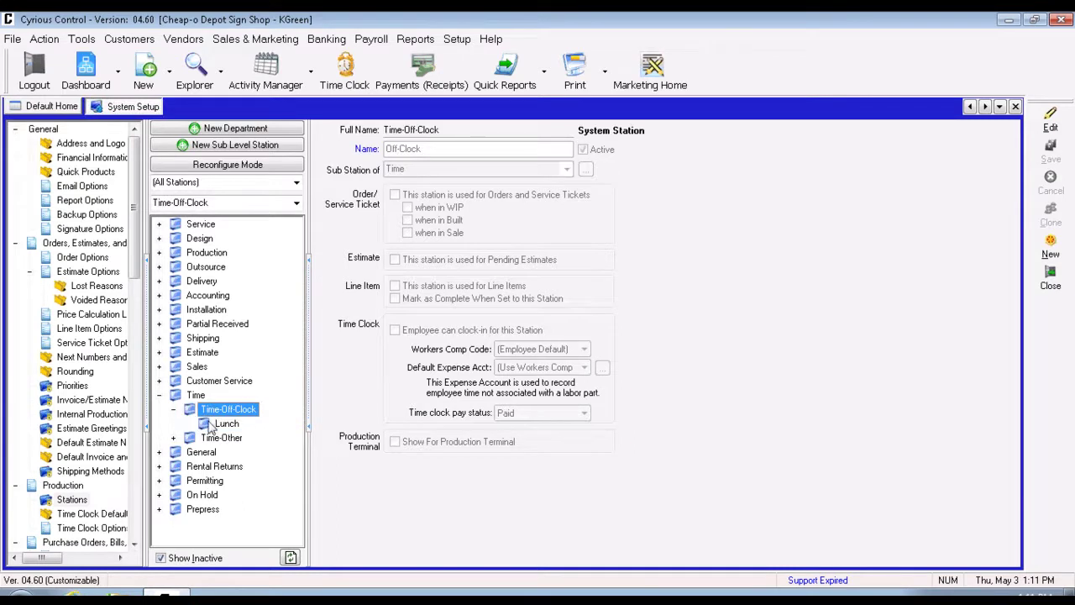
left_click(222, 424)
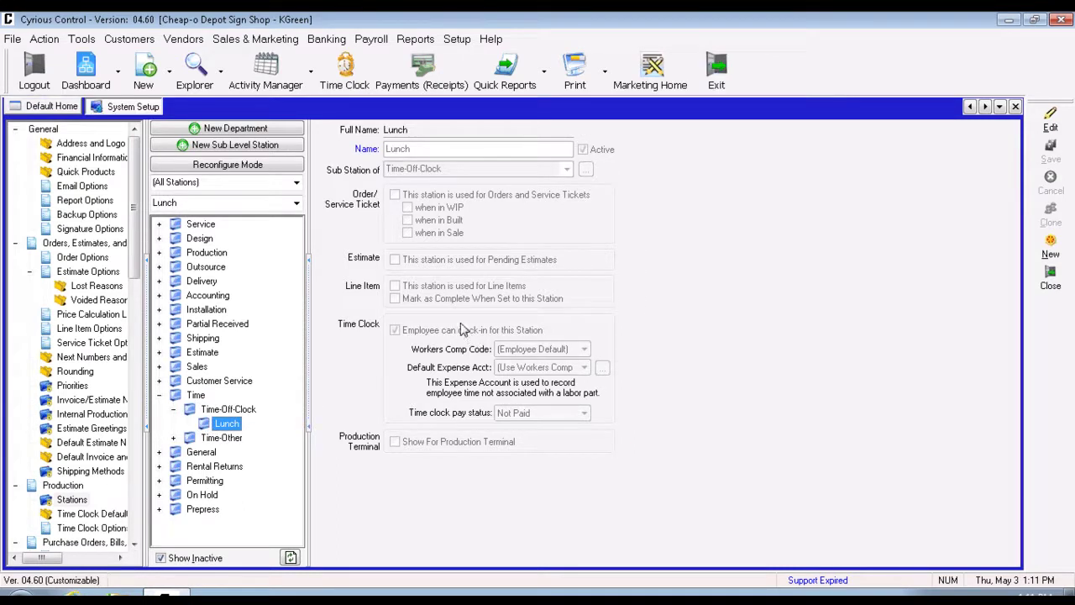
Expand Installation and review its In Progress, In Queue and On Hold sub-stations
left_click(158, 310)
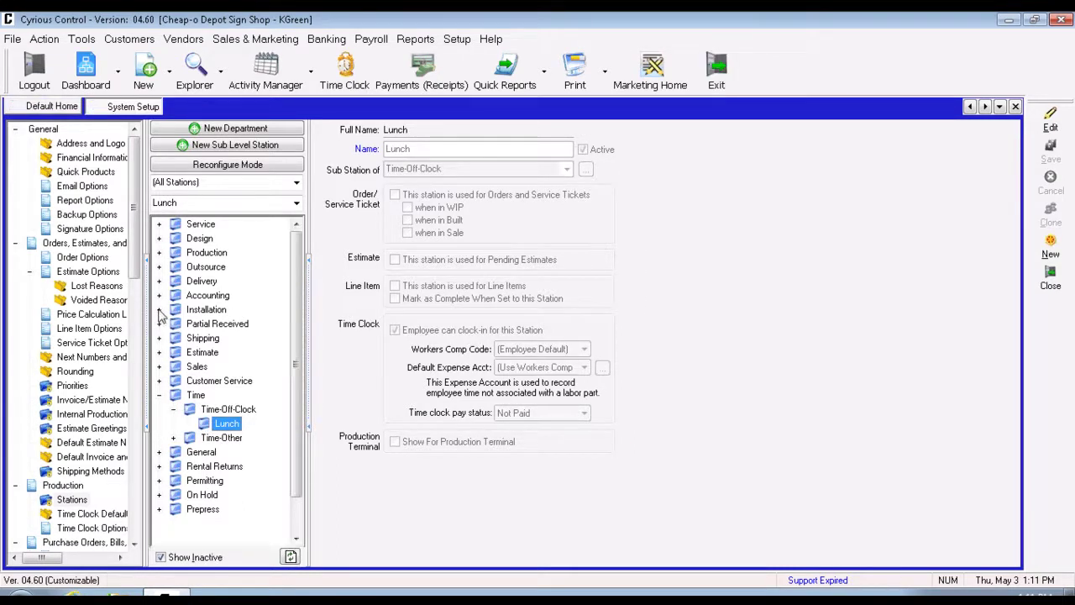
left_click(230, 324)
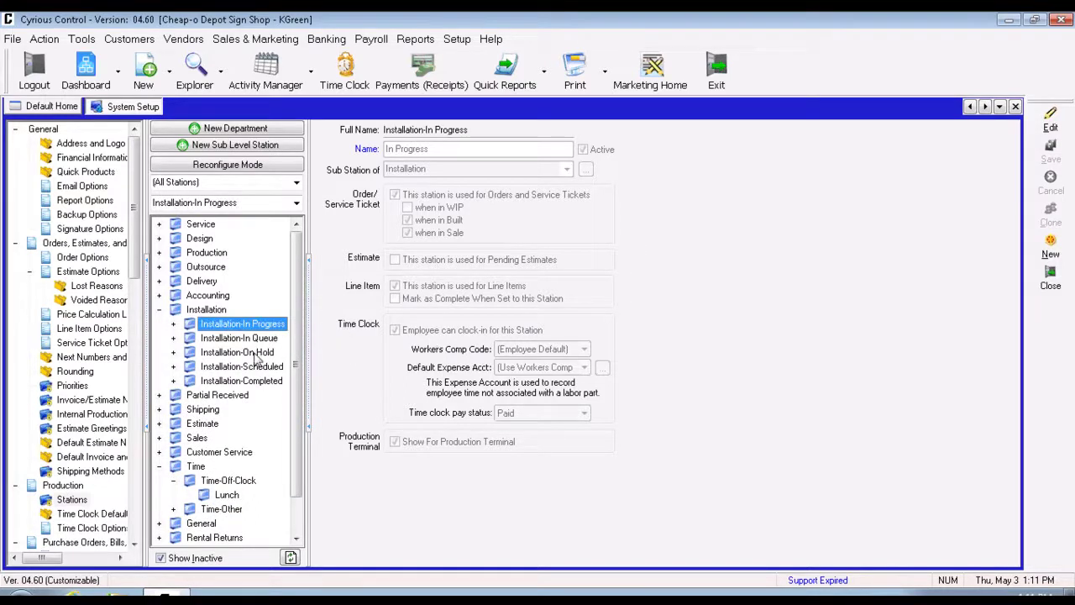
left_click(232, 339)
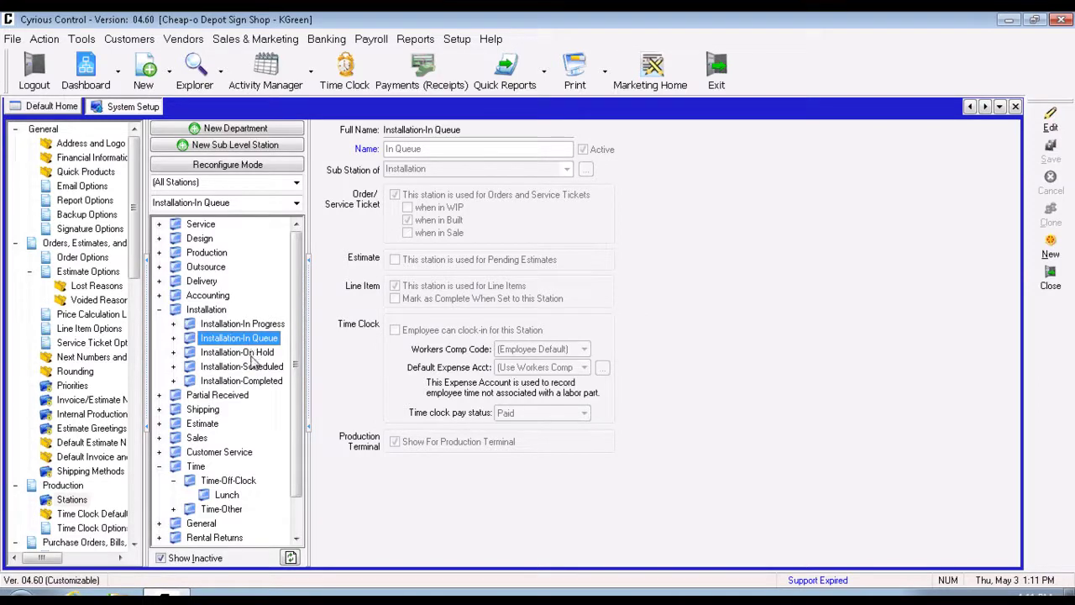
left_click(253, 354)
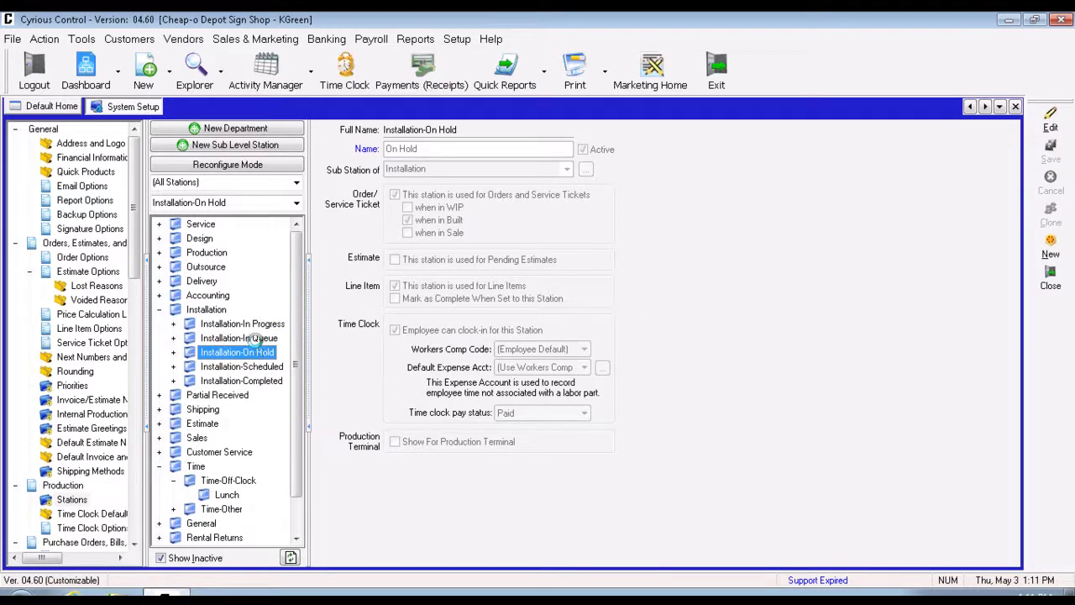
left_click(257, 340)
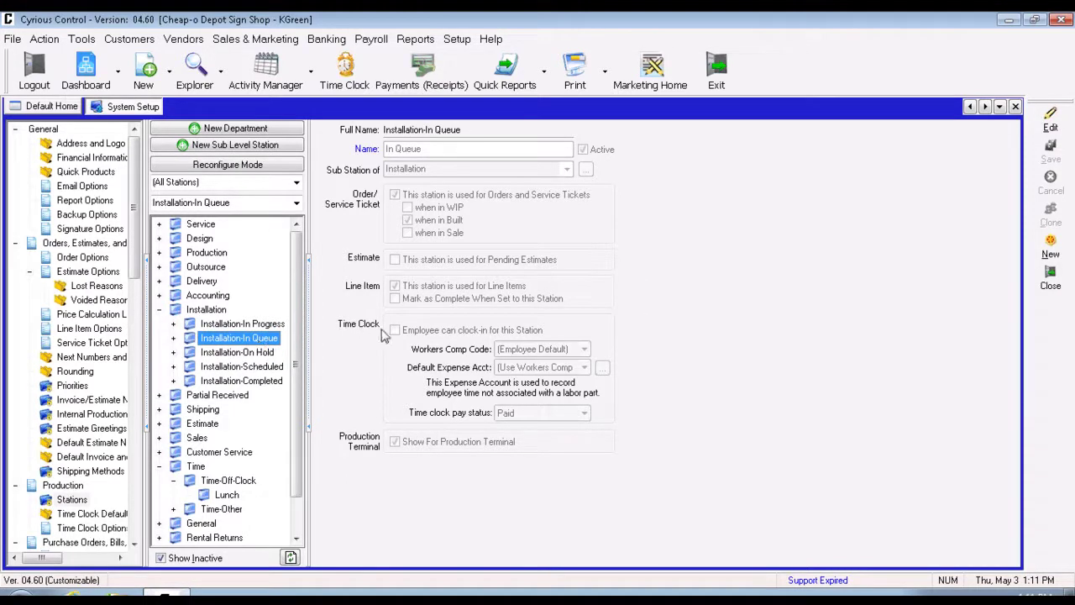
left_click(258, 326)
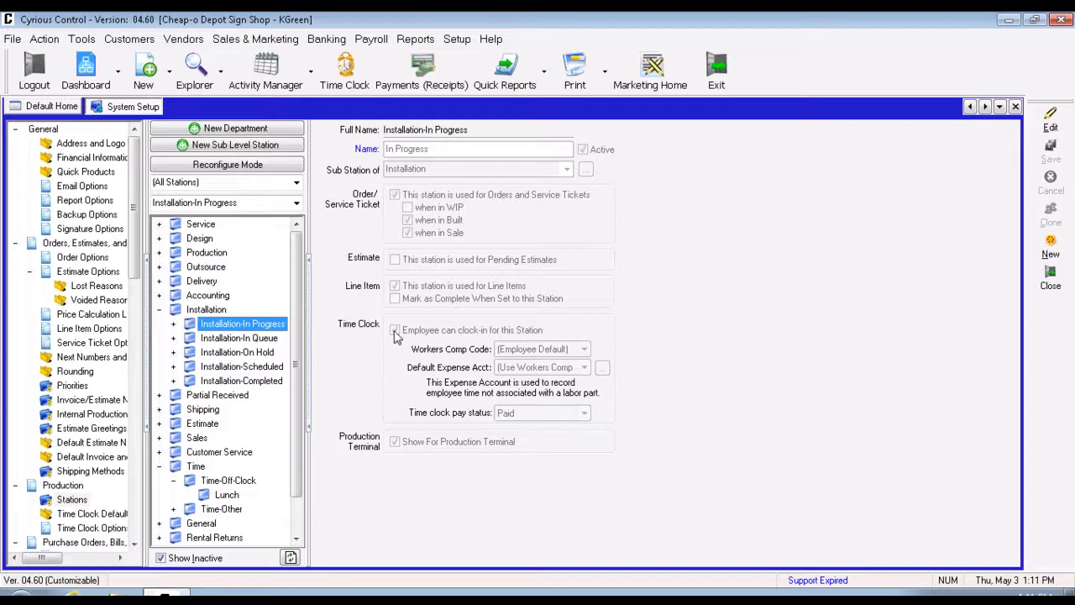
Collapse Installation and open Time Clock Options under Production
left_click(159, 310)
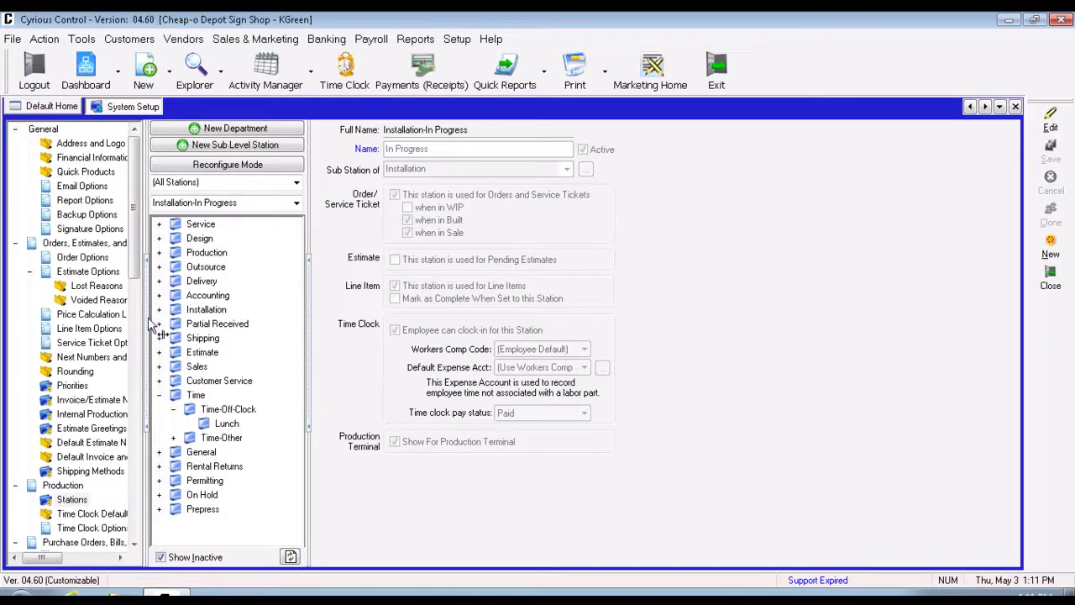
left_click(137, 265)
left_click_drag(135, 266, 130, 289)
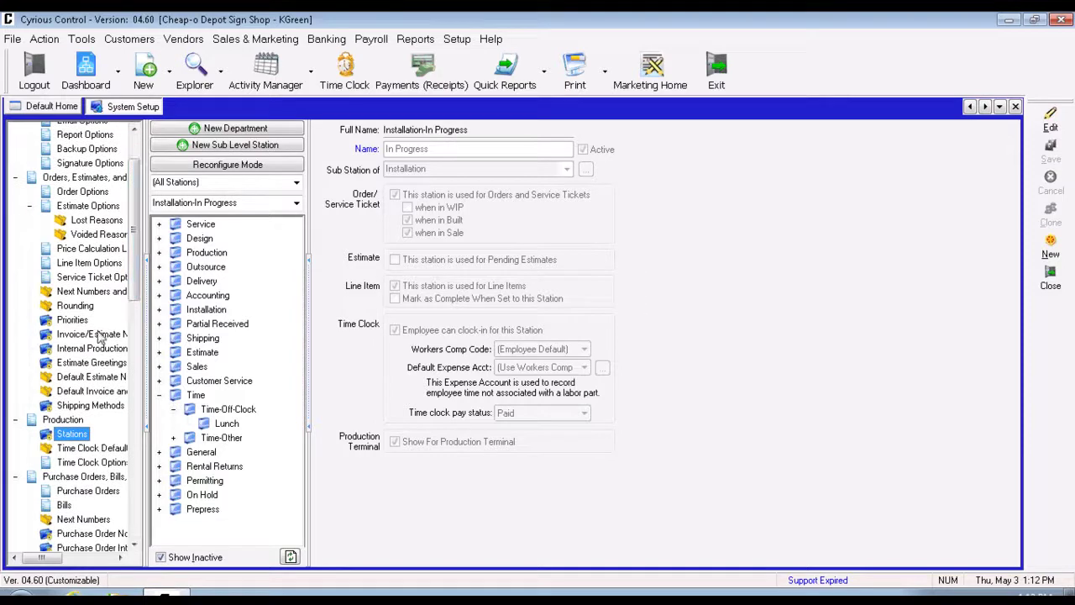
left_click(81, 463)
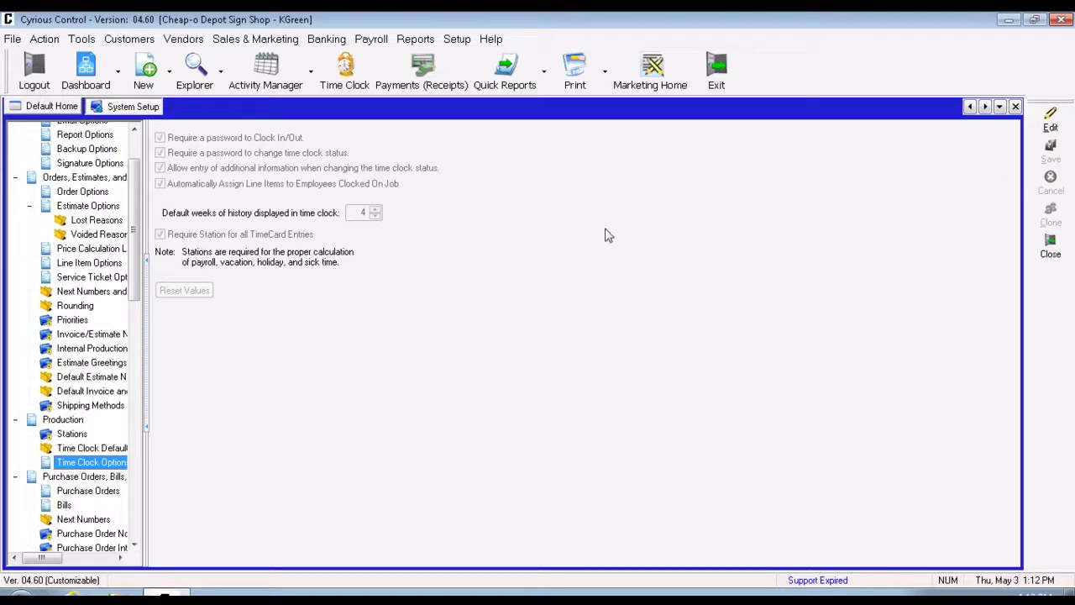
Open the Time Clock screen from the toolbar
left_click(346, 76)
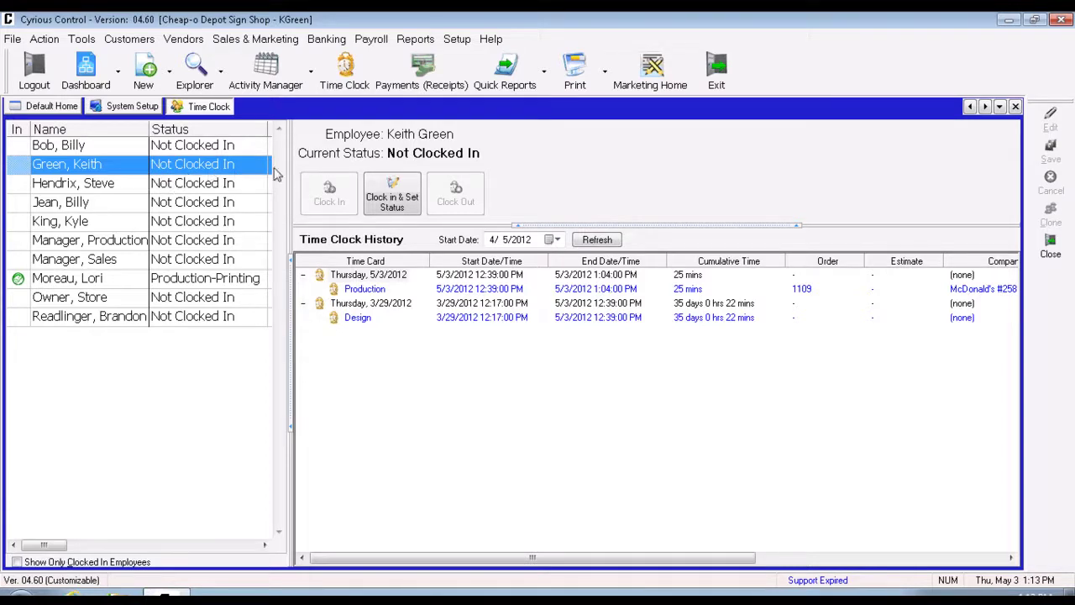
Start a clock-in at the Production station attached to order 1108
left_click(395, 199)
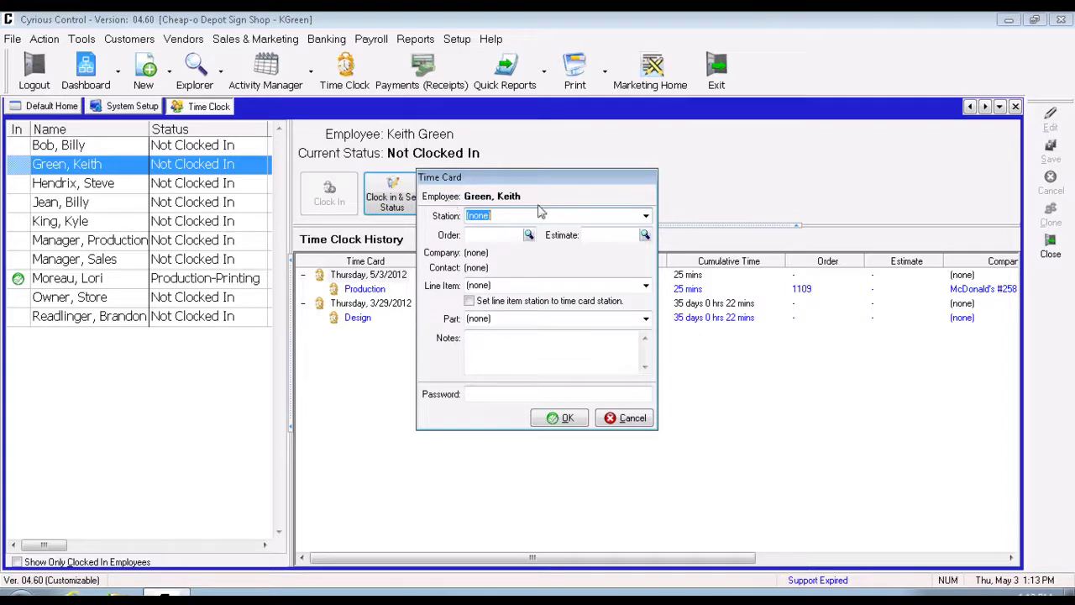
left_click(645, 216)
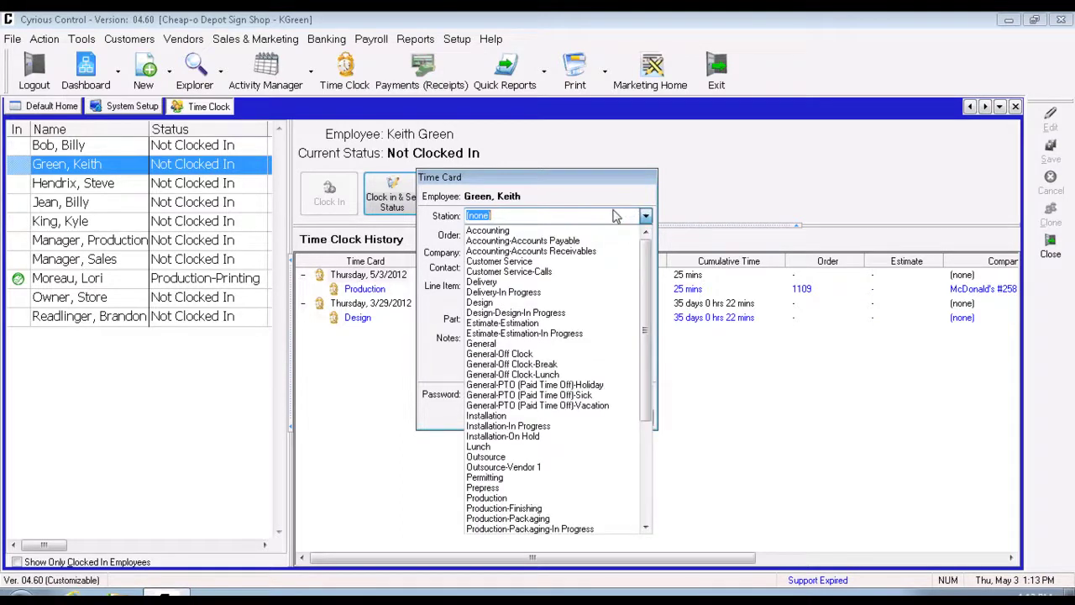
left_click(502, 499)
left_click(486, 236)
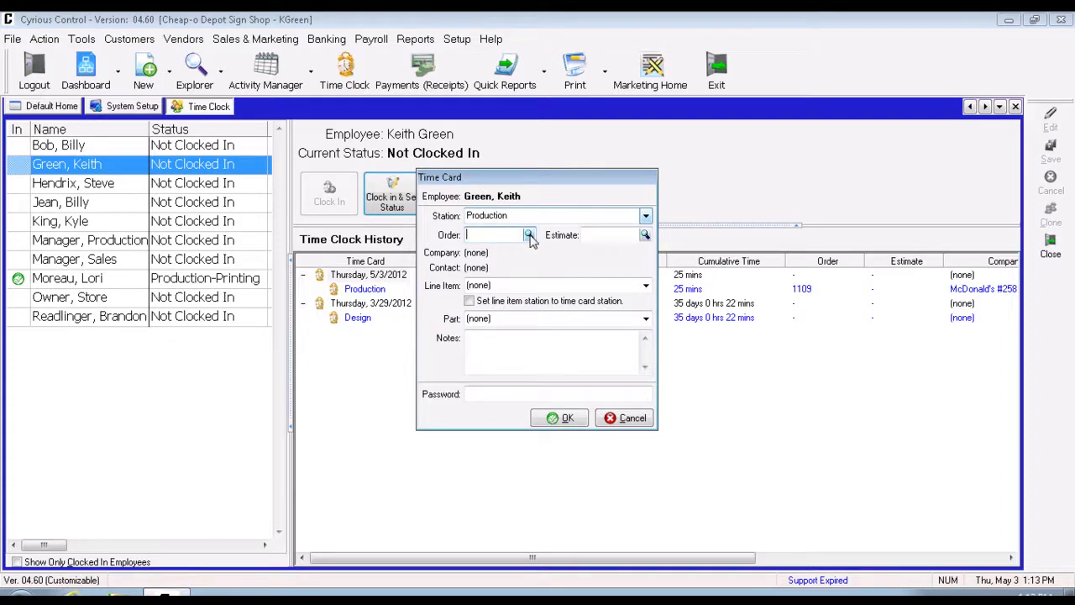
left_click(530, 236)
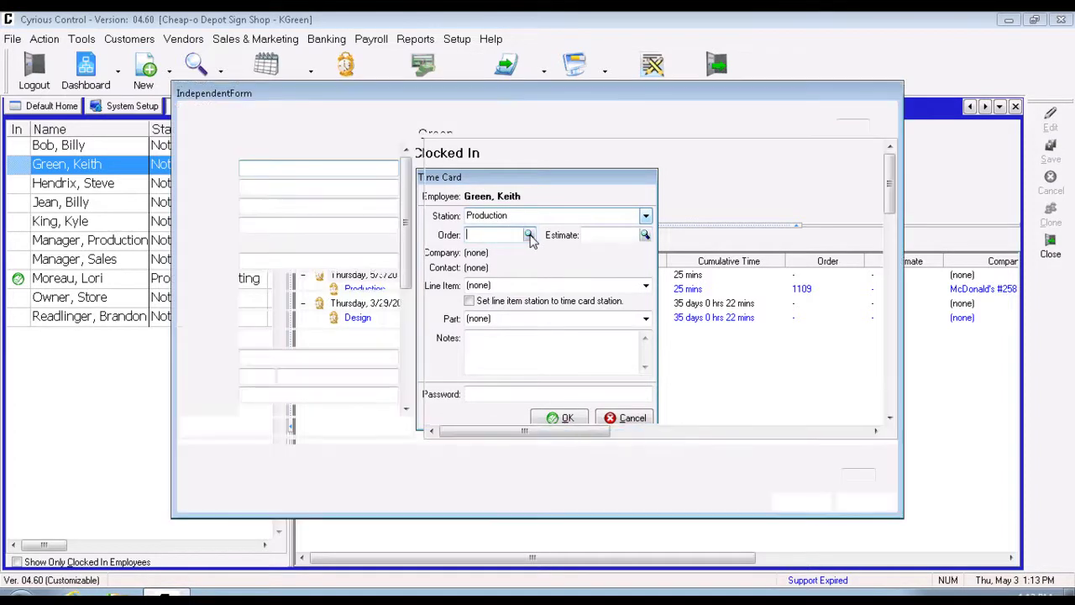
left_click(478, 171)
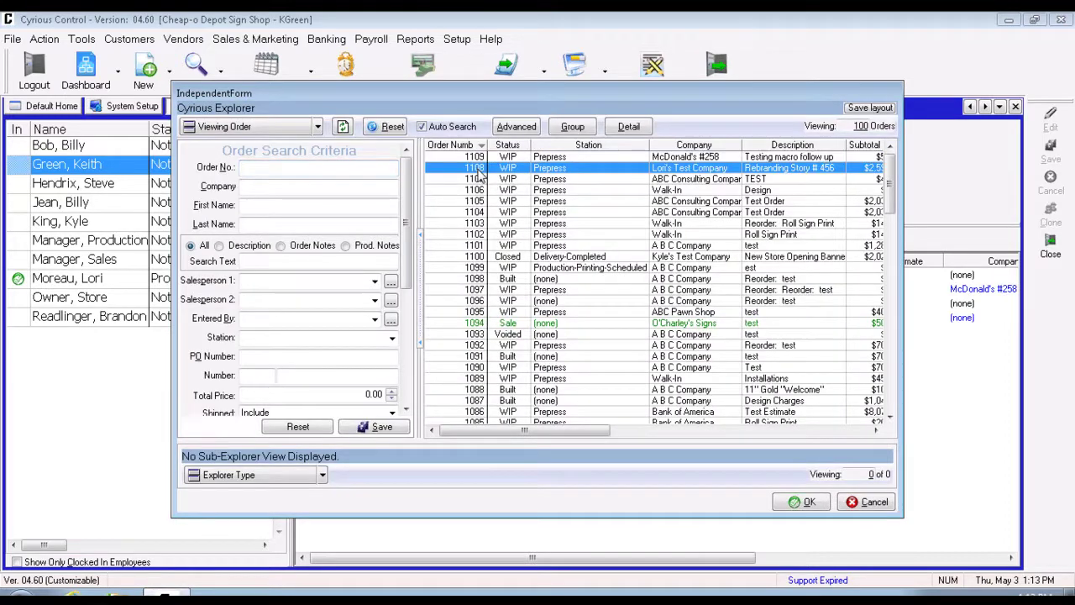
left_click(792, 504)
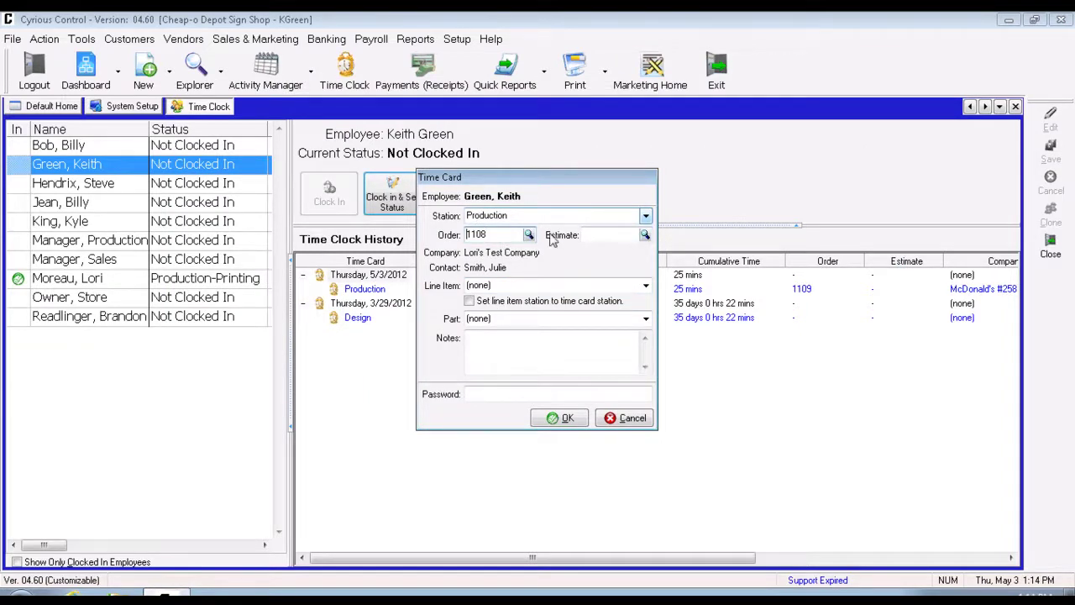
Choose line item 2: Roll Sign Print and part Hand Mount Labor, enter the password, and clock in
left_click(646, 287)
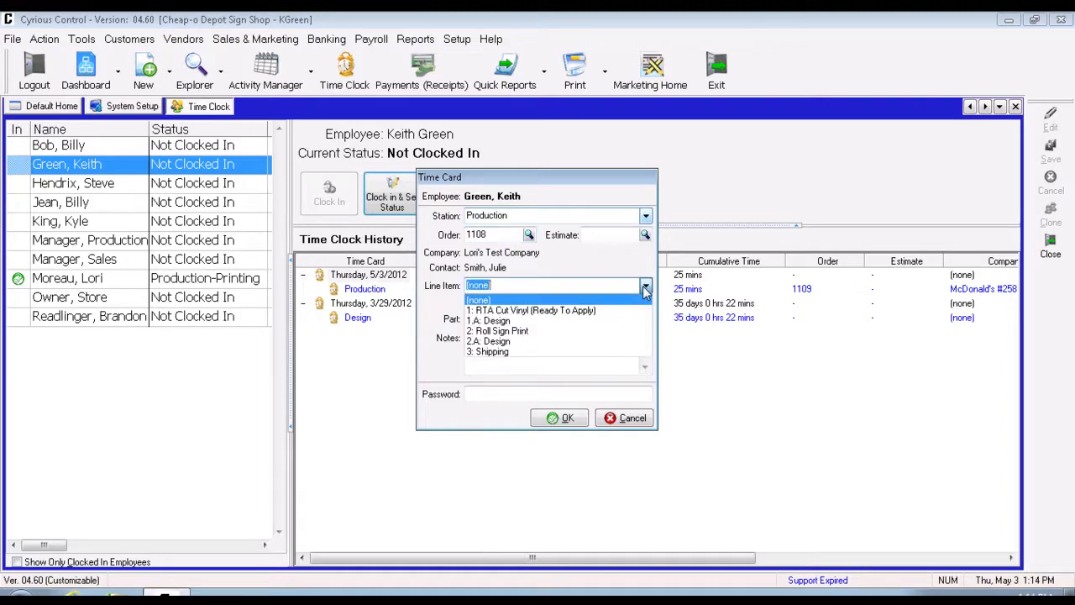
left_click(506, 331)
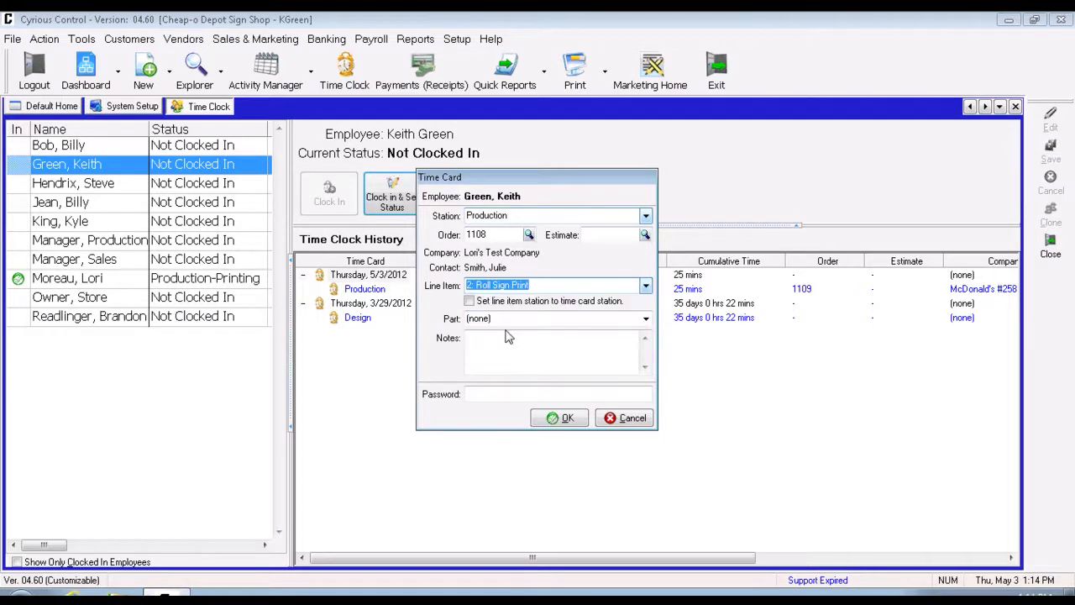
left_click(645, 319)
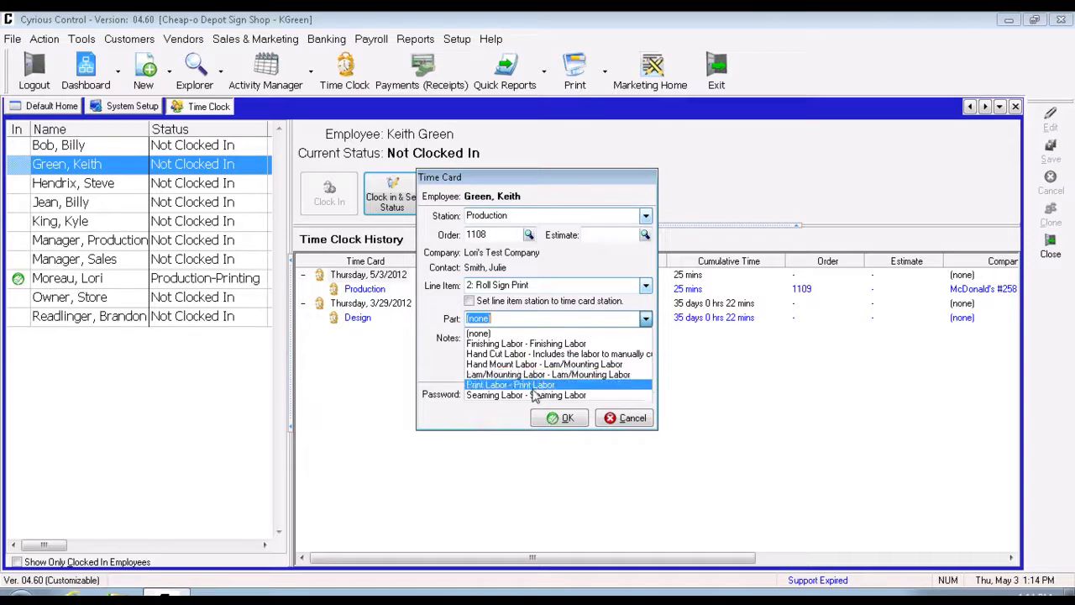
left_click(518, 365)
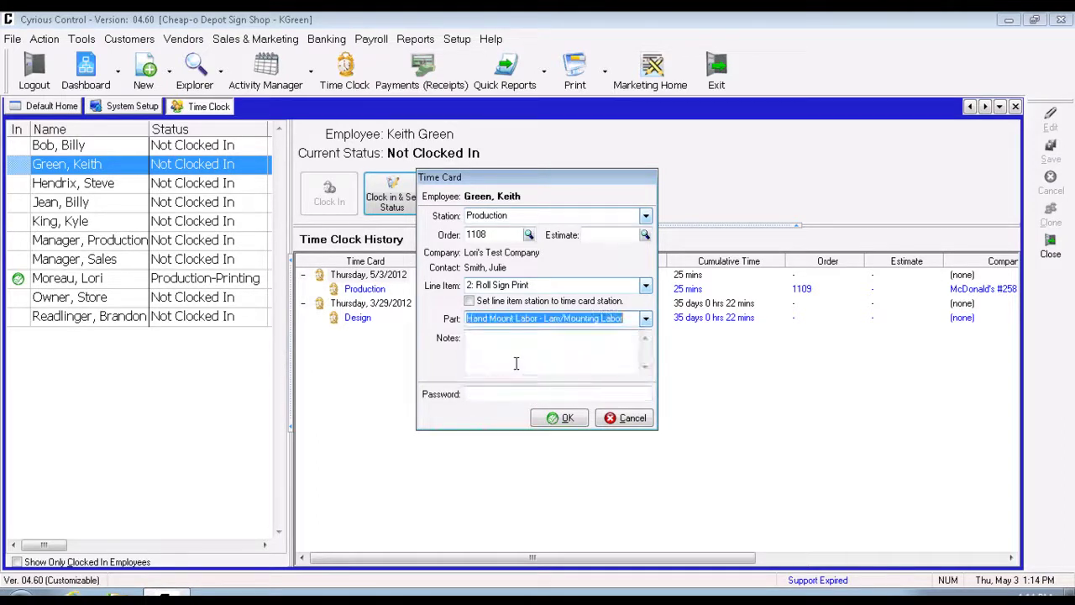
left_click(520, 351)
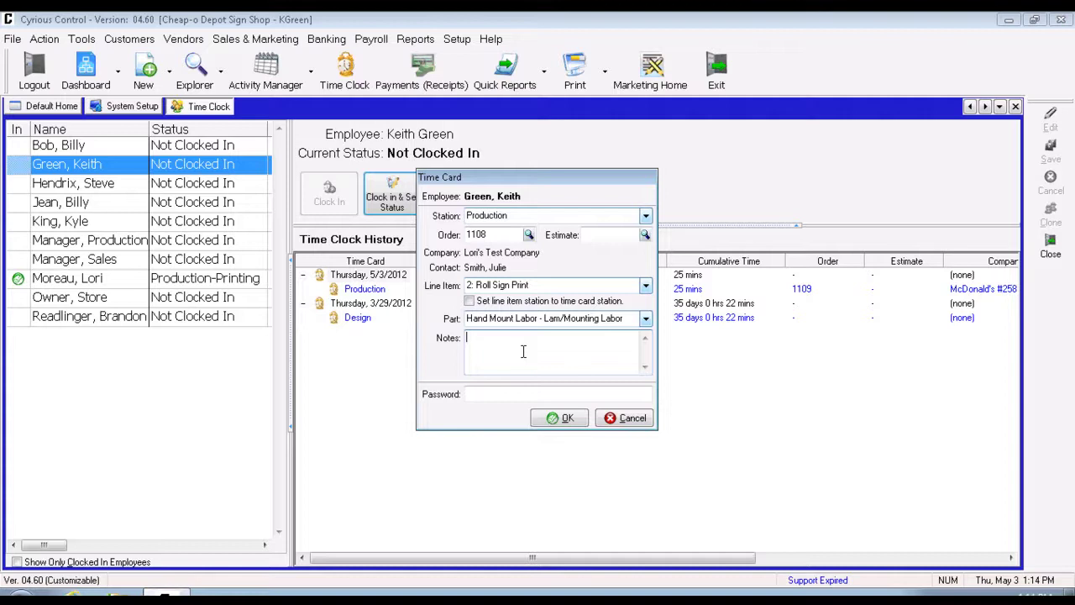
left_click(478, 393)
type("*")
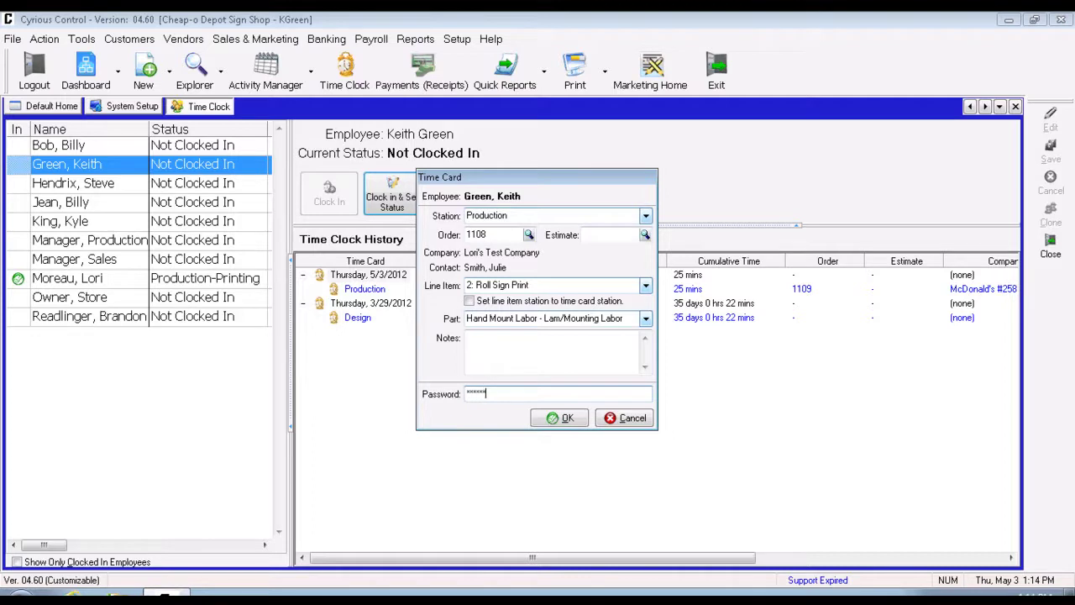
key("Return")
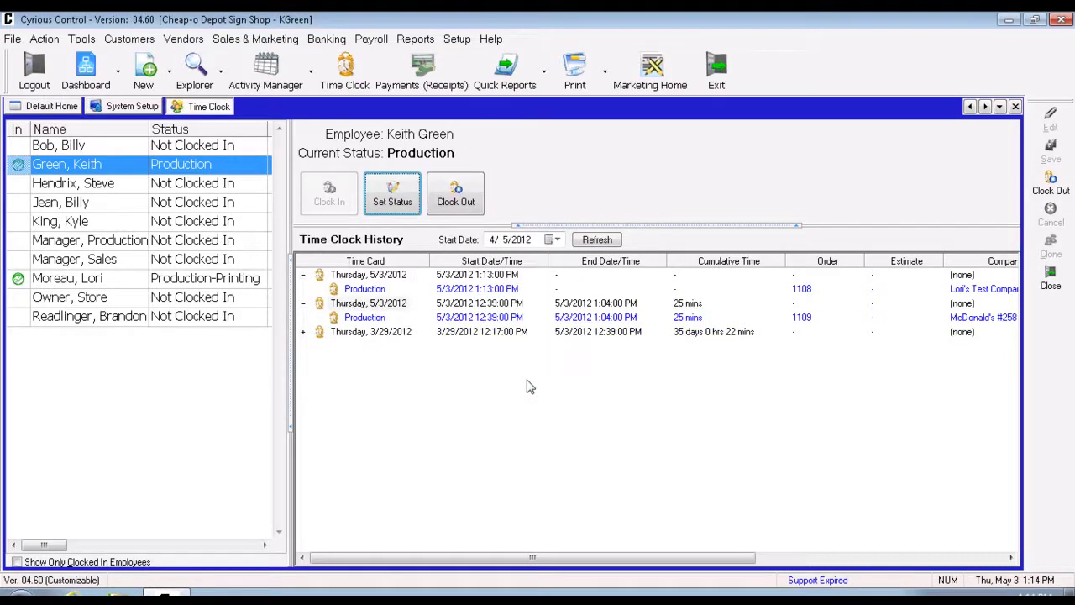
Review the new Production time card for order 1108, then close the time clock
left_click(361, 290)
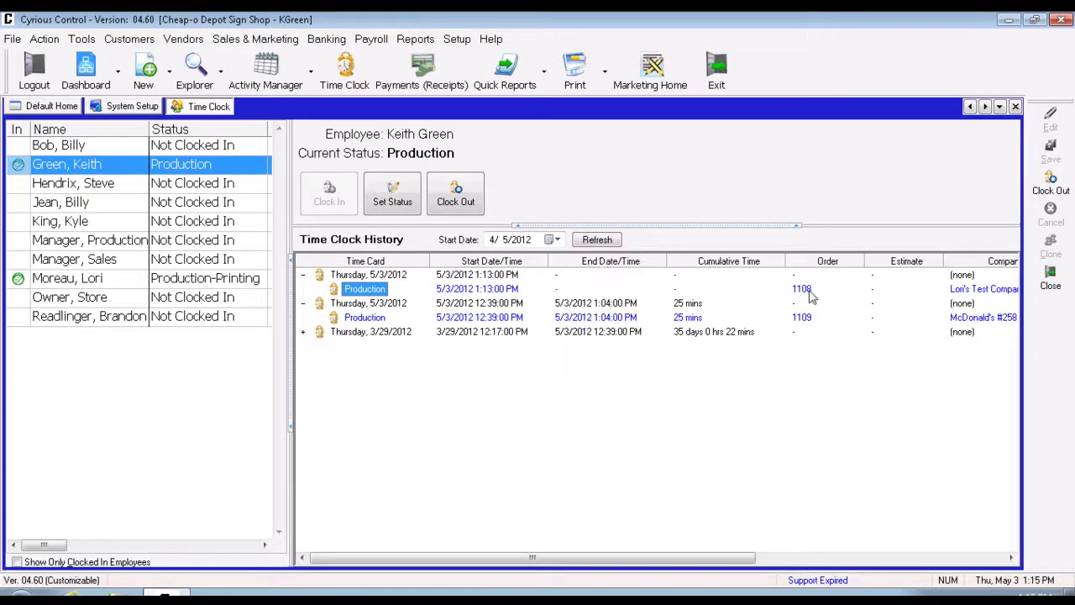
left_click_drag(756, 559, 976, 557)
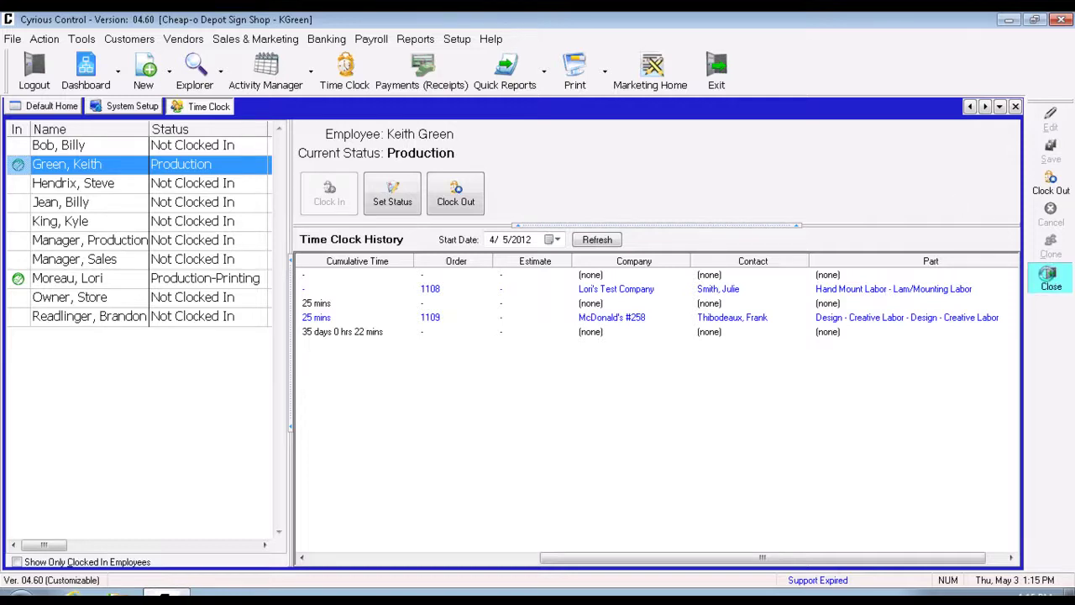
left_click(1048, 278)
Look up order 1108 via Quick Lookup from the Default Home page
left_click(39, 112)
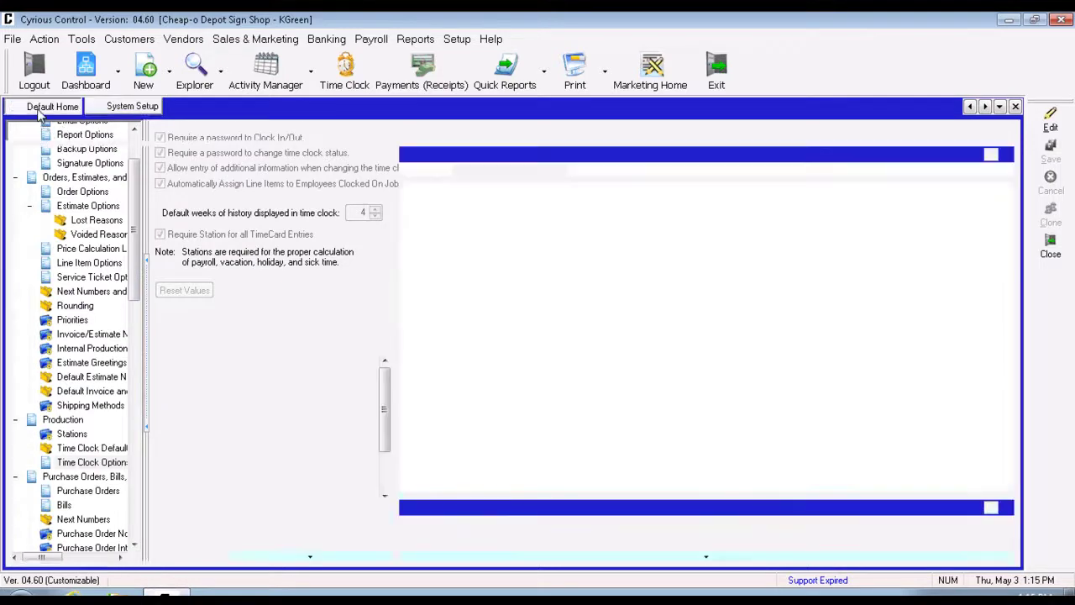
type("1108")
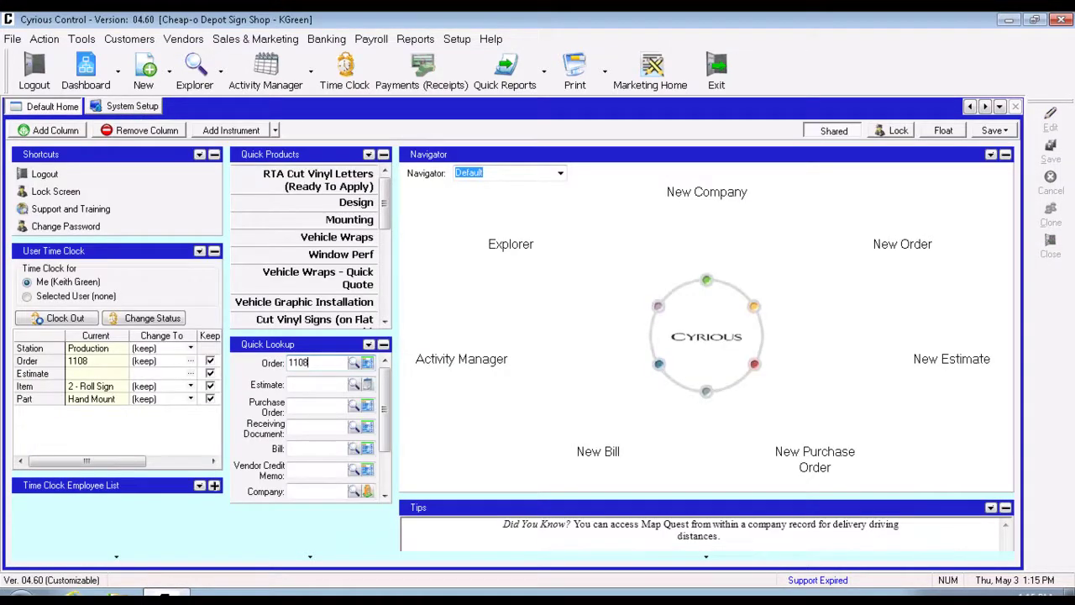
key("Return")
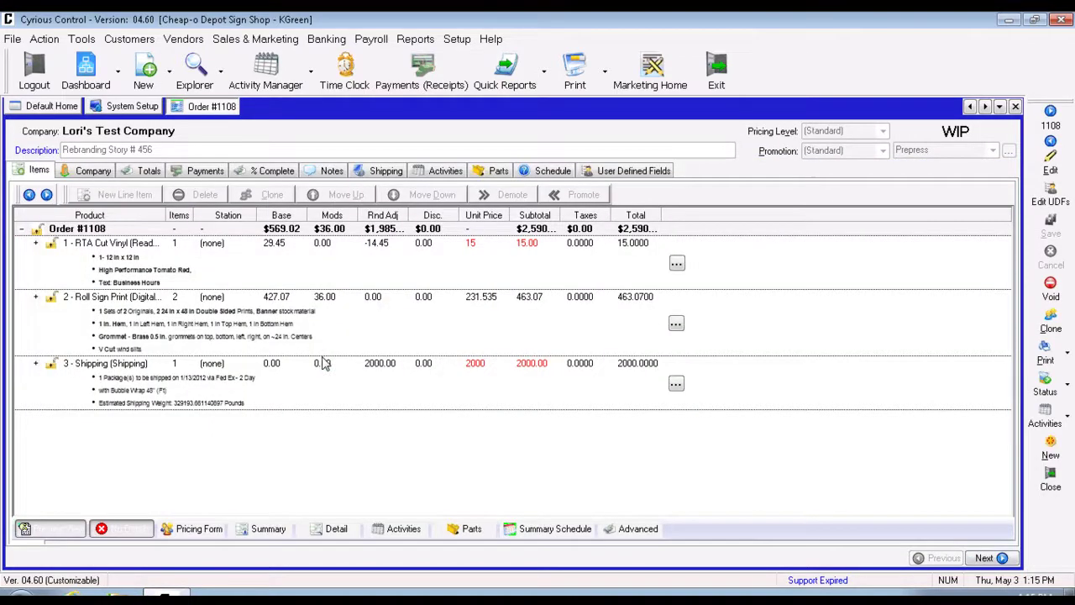
Choose Line Item Options > Clock On for line item 1: RTA Cut Vinyl
right_click(340, 307)
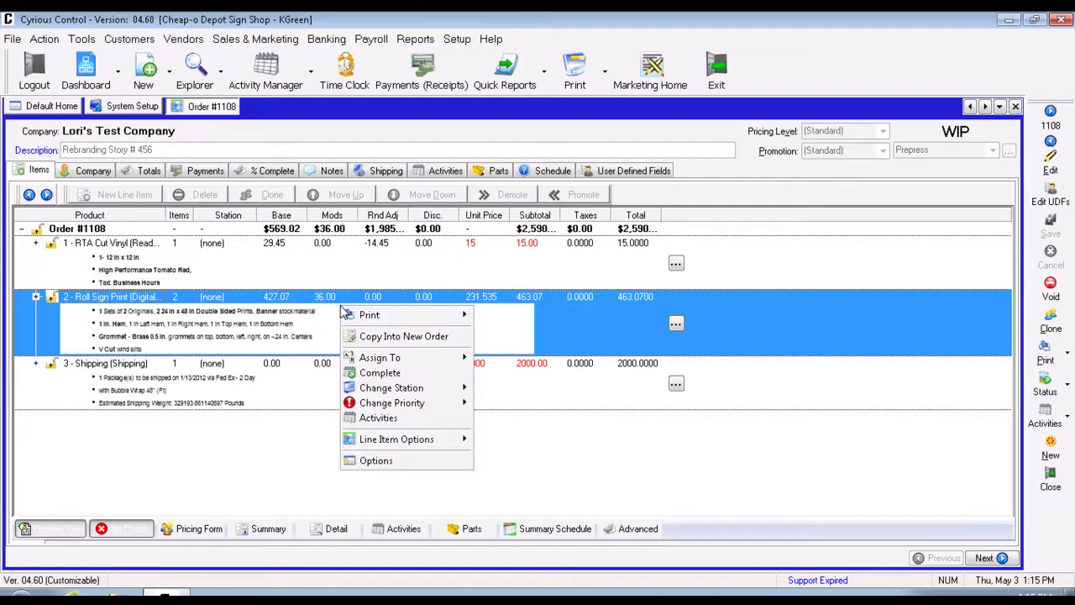
mouse_move(403, 438)
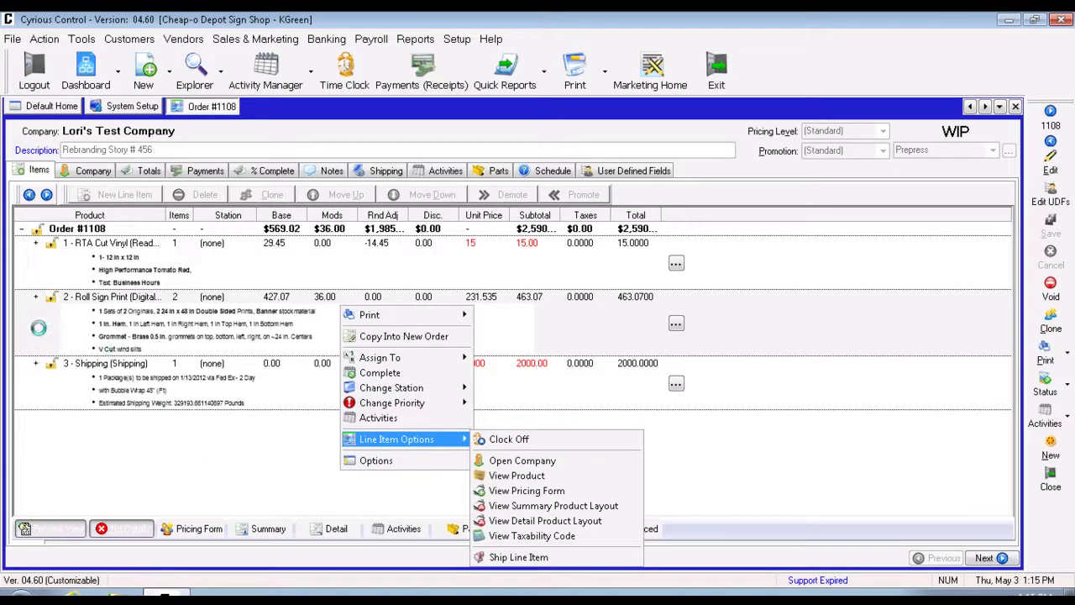
left_click(130, 265)
right_click(131, 266)
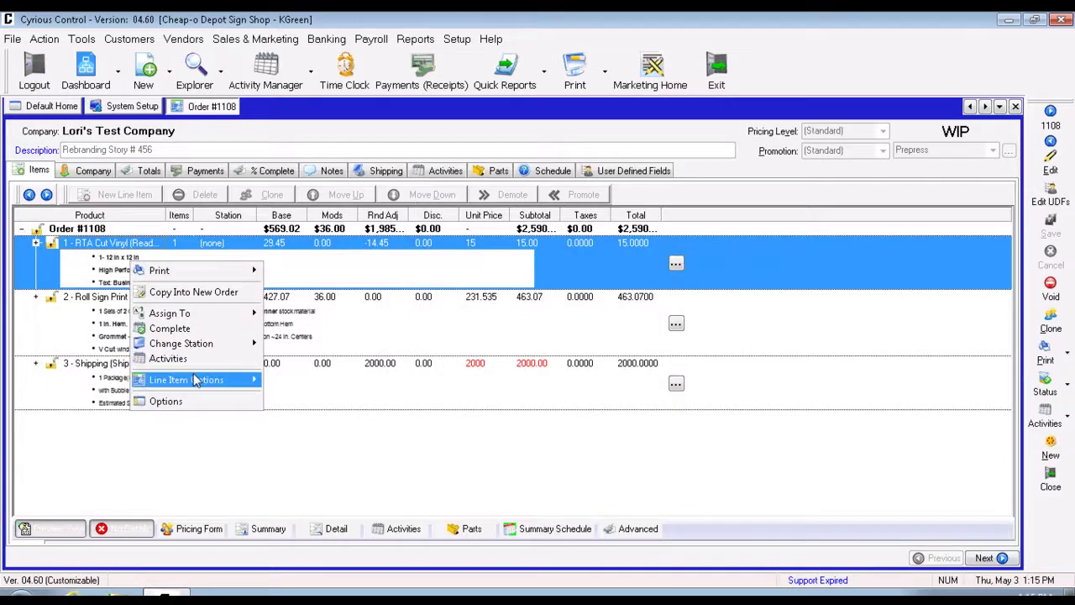
mouse_move(193, 378)
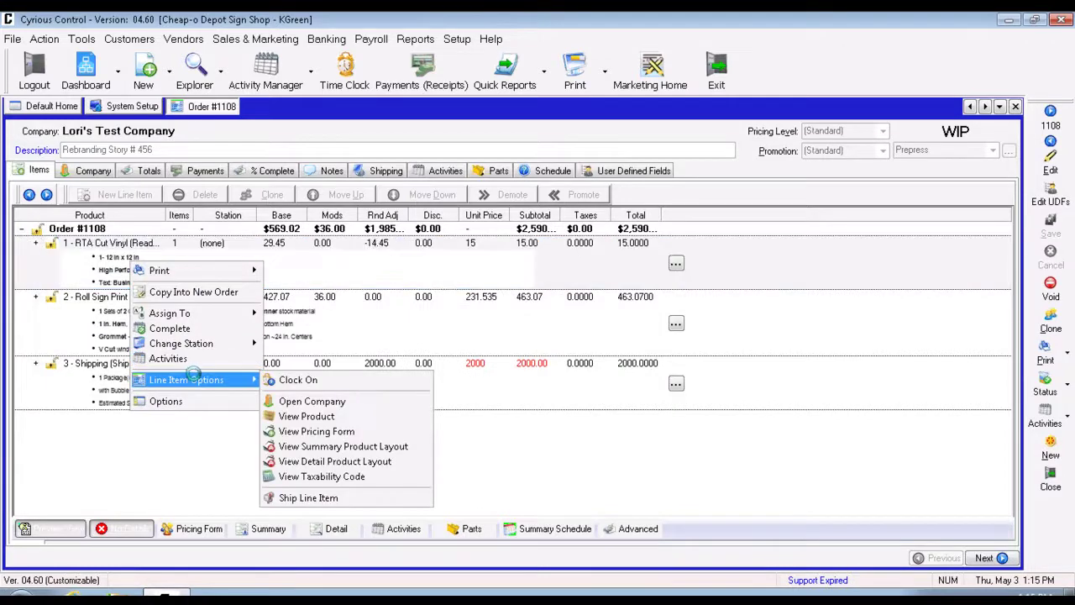
left_click(333, 380)
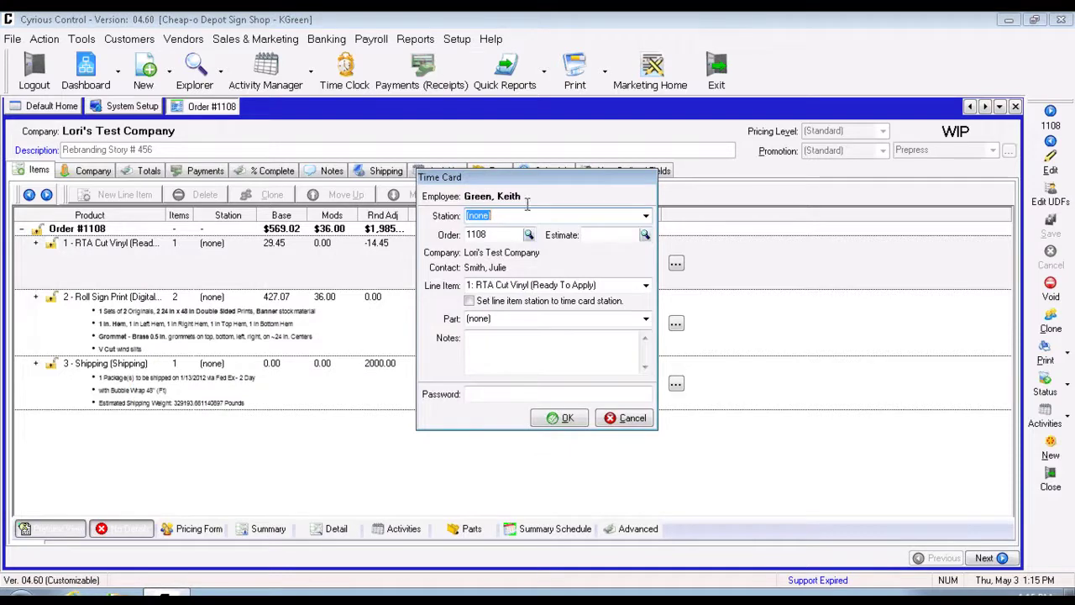
Set station Production-Vinyl and part Weed Tape & Apply Labor, then submit the time card
left_click(645, 218)
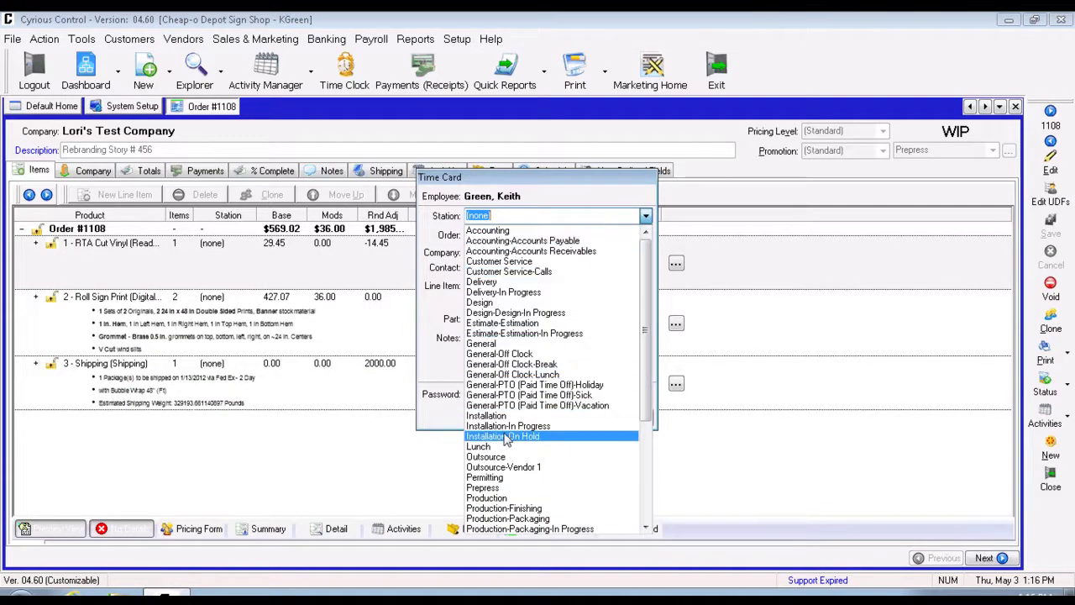
scroll(550, 336, "down", 3)
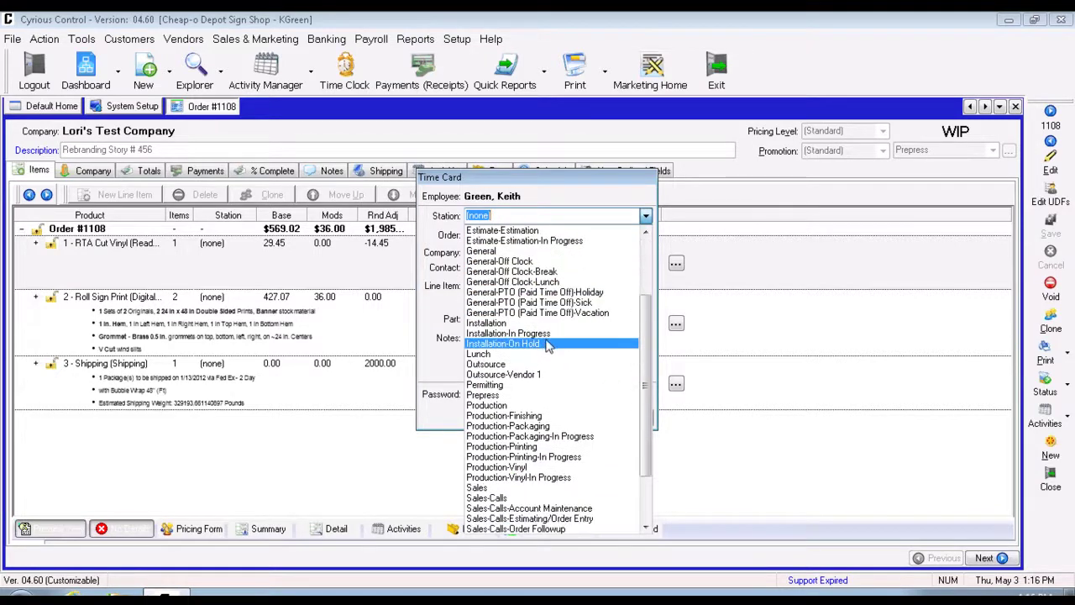
left_click(508, 467)
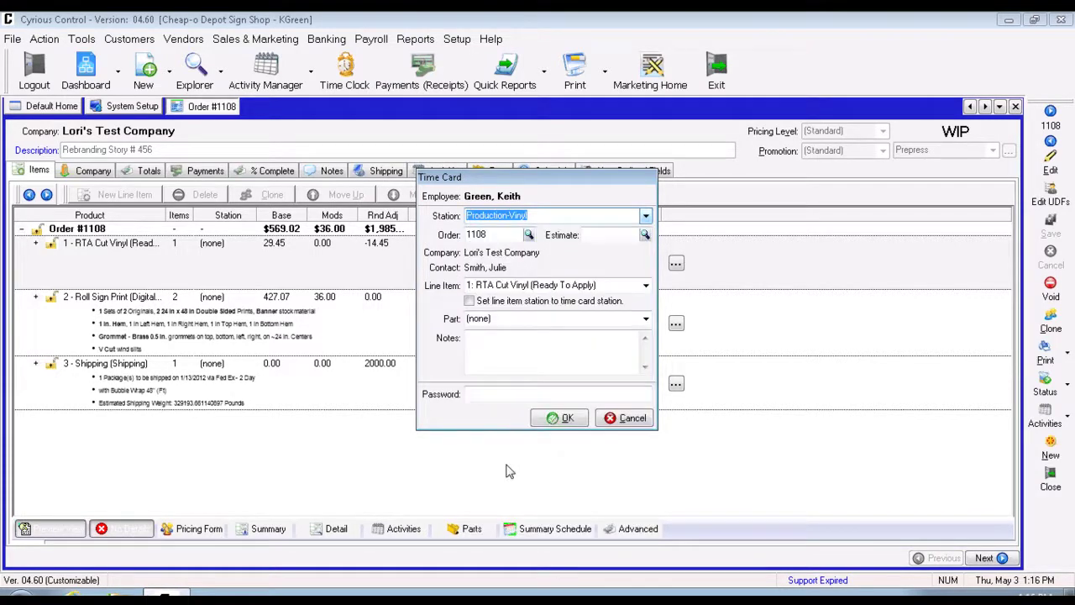
left_click(644, 319)
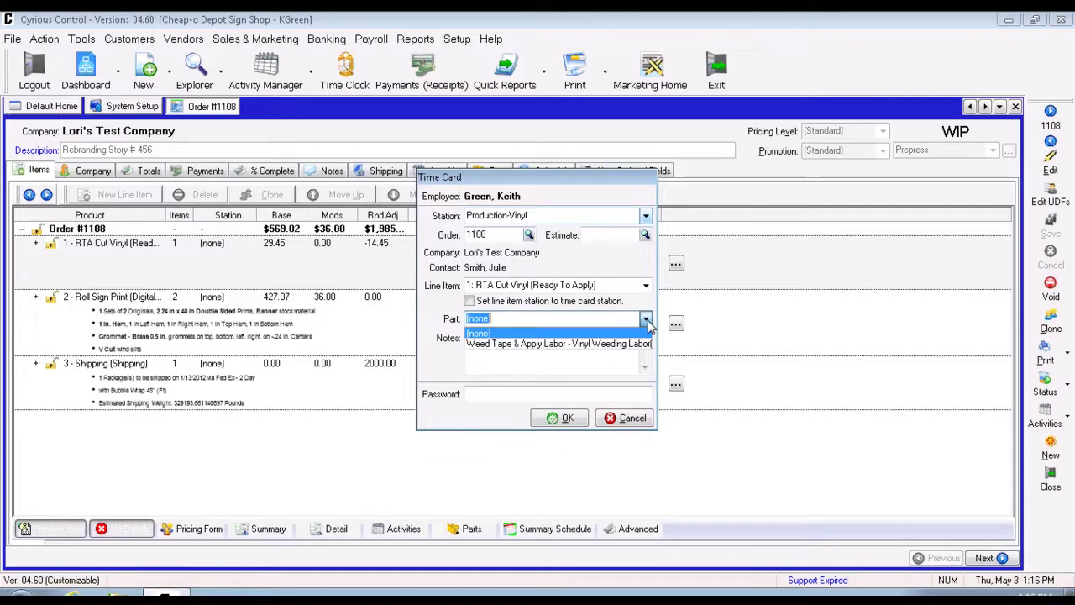
left_click(576, 343)
left_click(506, 395)
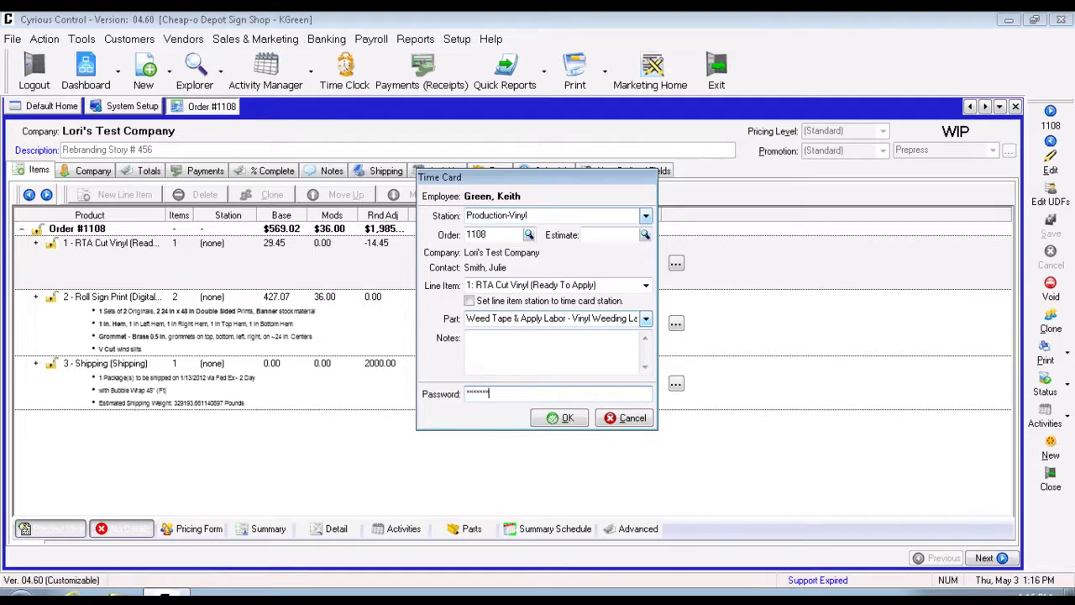
key("Return")
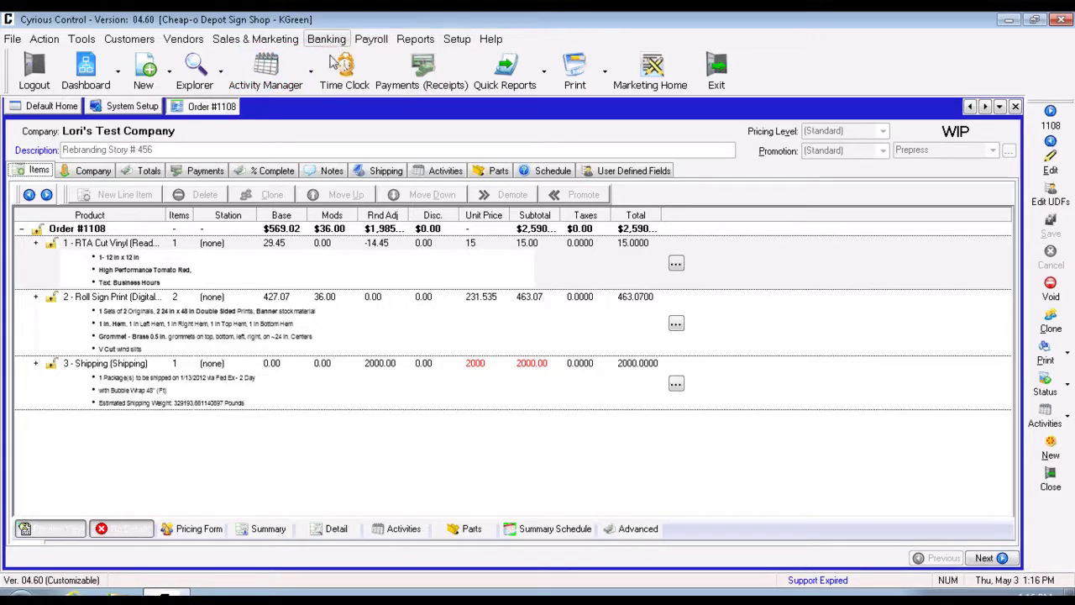
Clock the employee out from the Time Clock, confirming with the password
left_click(343, 79)
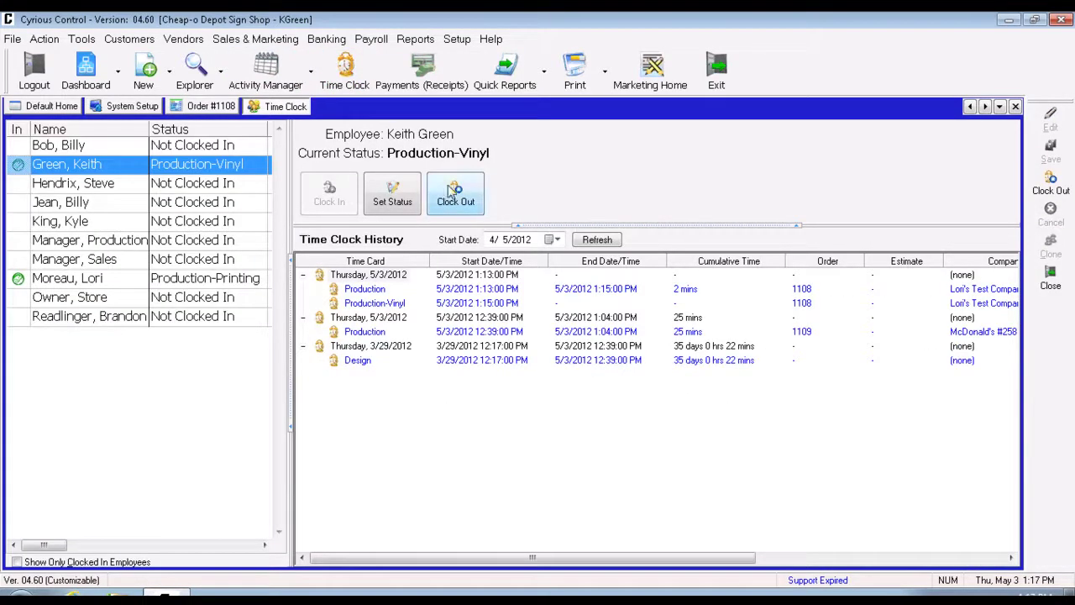
left_click(458, 203)
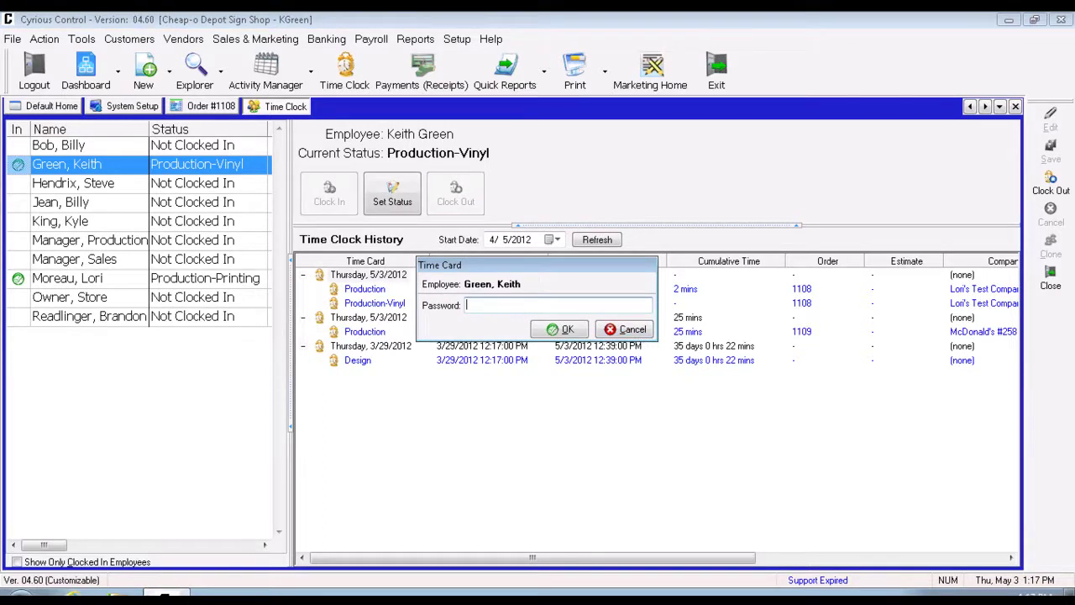
type("********")
key("Return")
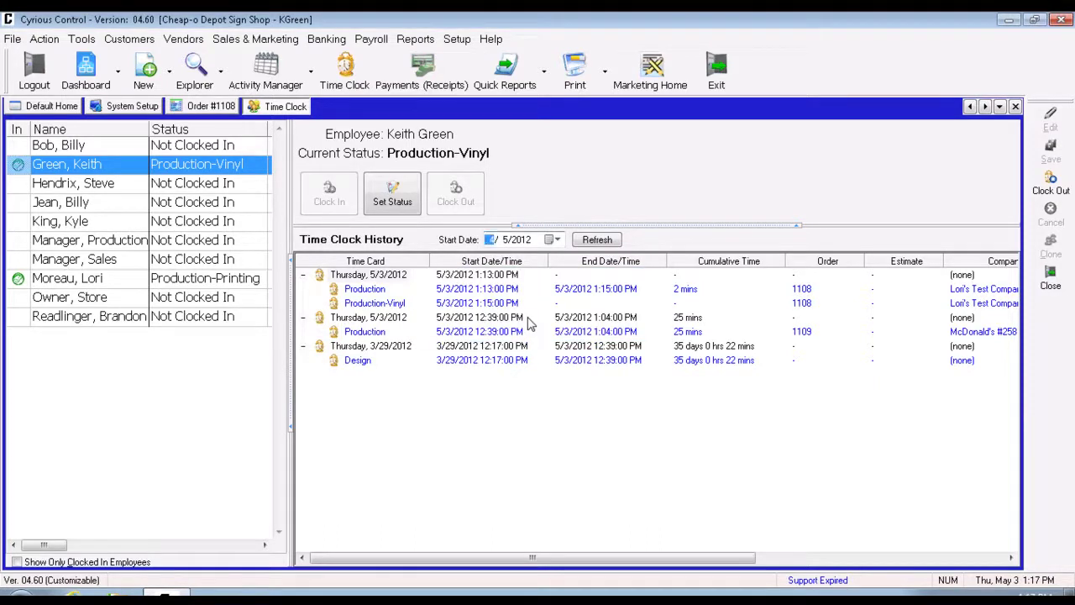